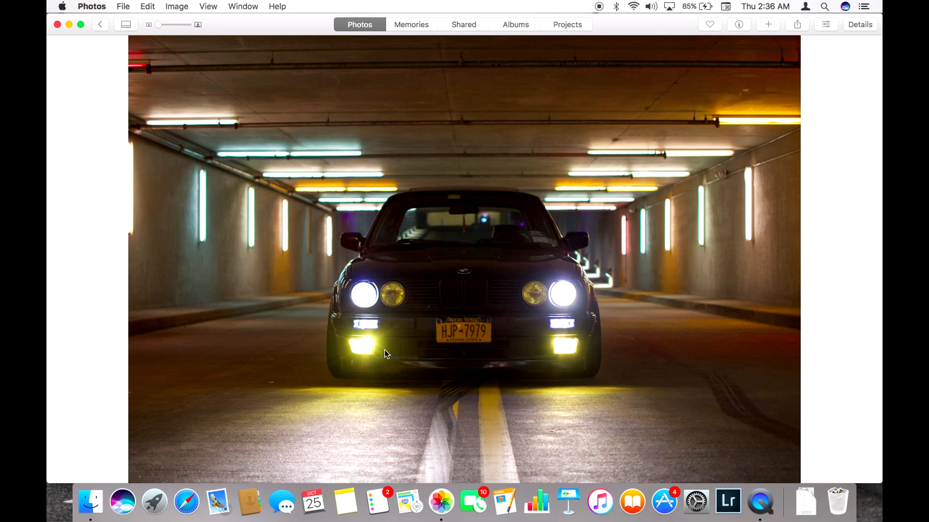
# Step: Export the front-view car photo as a full-size, maximum-quality JPEG to the "Unedited photos for lightroom" folder
pyautogui.click(122, 6)
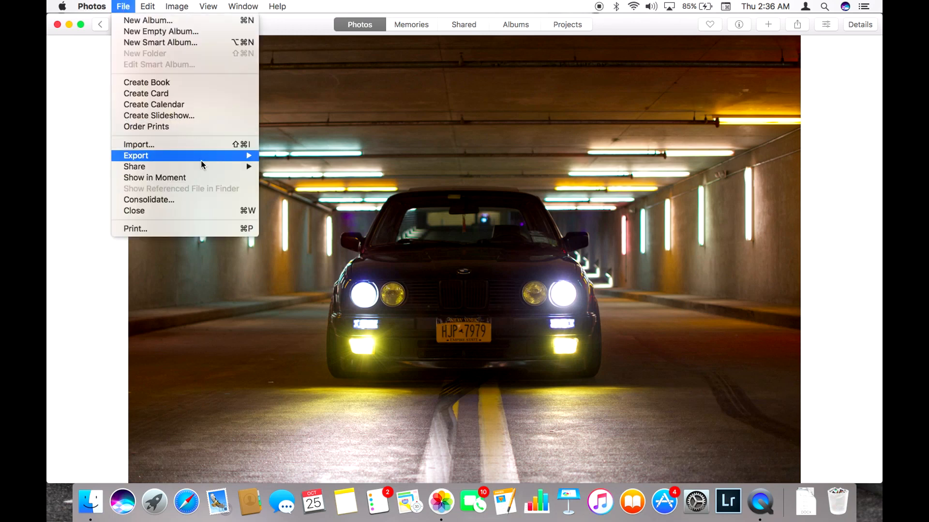
pyautogui.moveTo(208, 160)
pyautogui.click(292, 156)
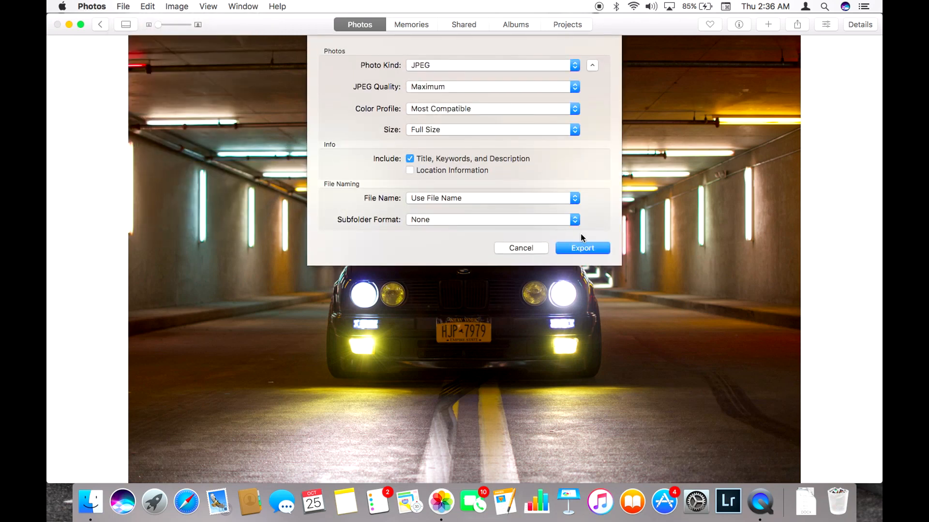
pyautogui.click(577, 248)
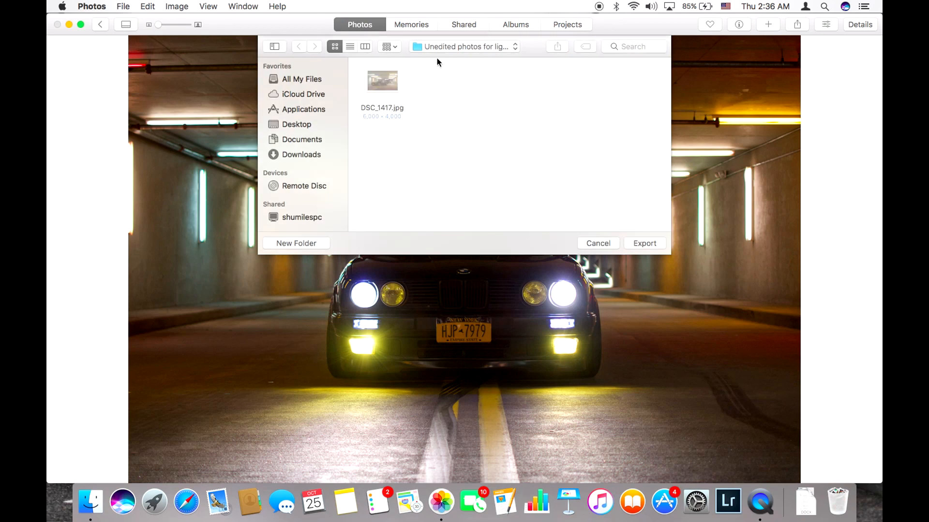
pyautogui.click(645, 244)
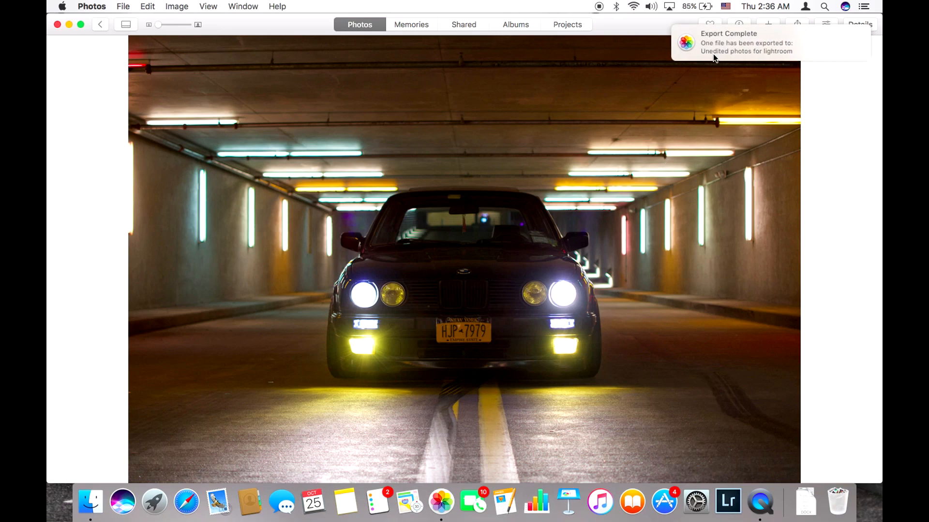
# Step: Switch to Adobe Lightroom and import only DSC_1400.jpg from the "Unedited photos for lightroom" desktop folder
pyautogui.click(68, 25)
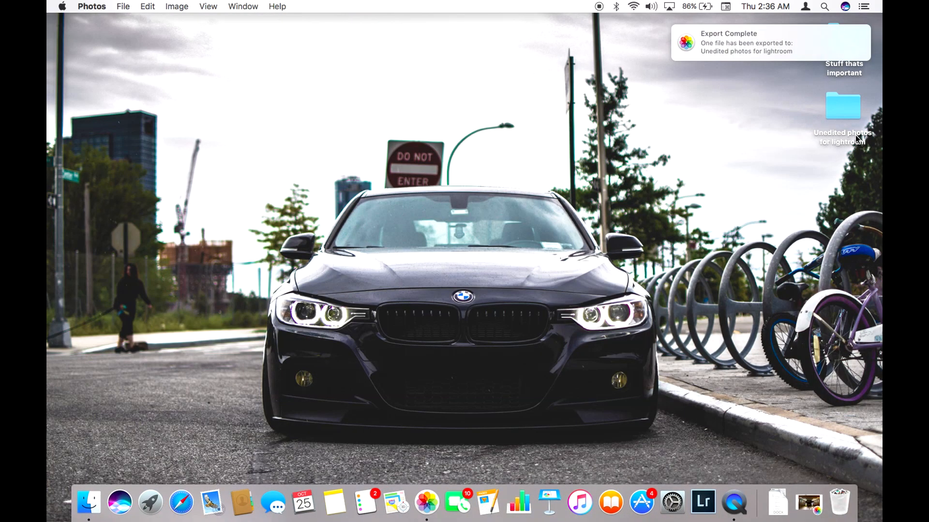
pyautogui.click(703, 502)
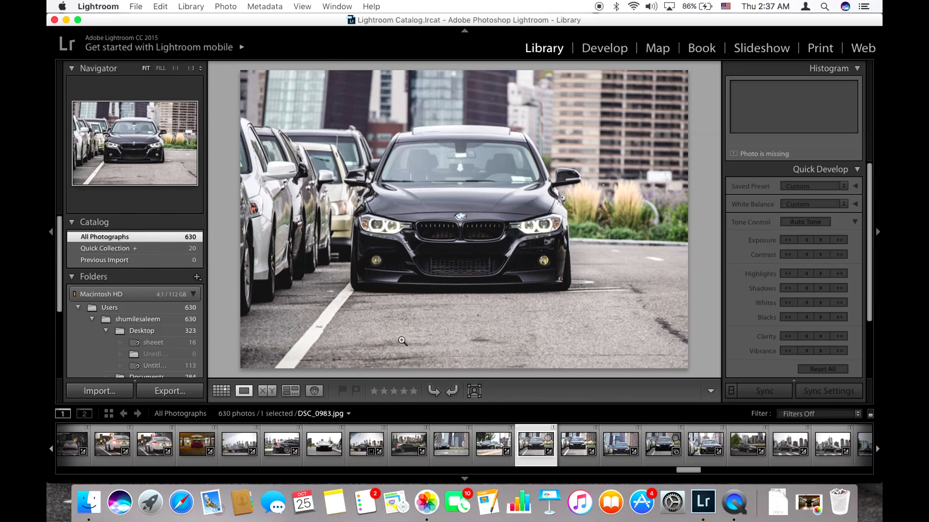
pyautogui.click(110, 396)
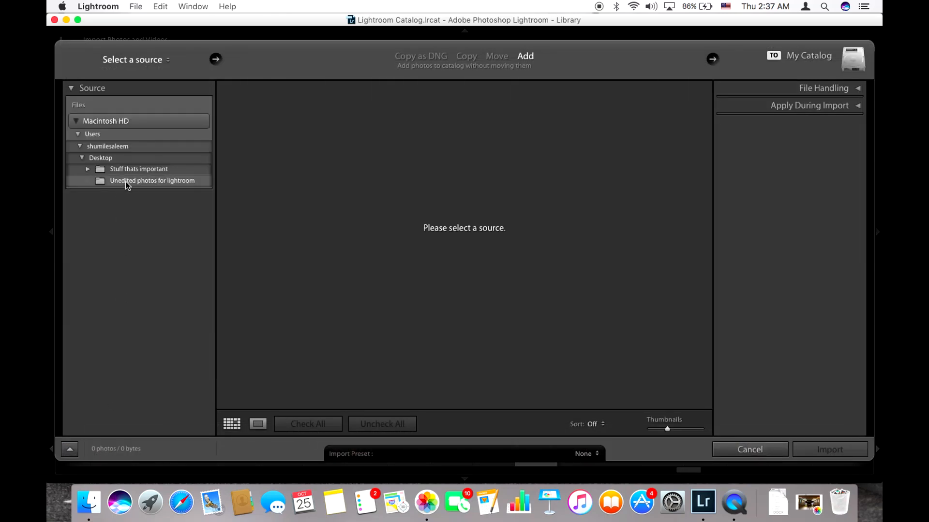
pyautogui.click(128, 182)
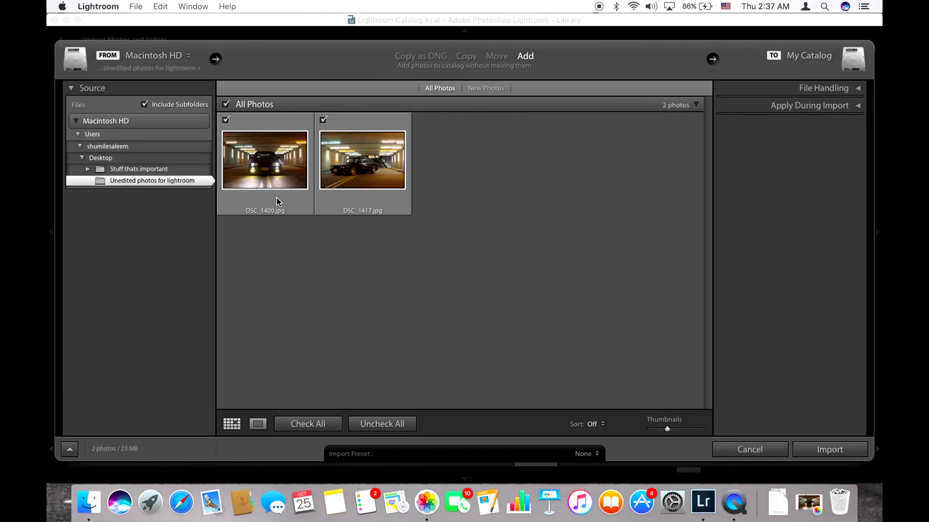
pyautogui.click(323, 120)
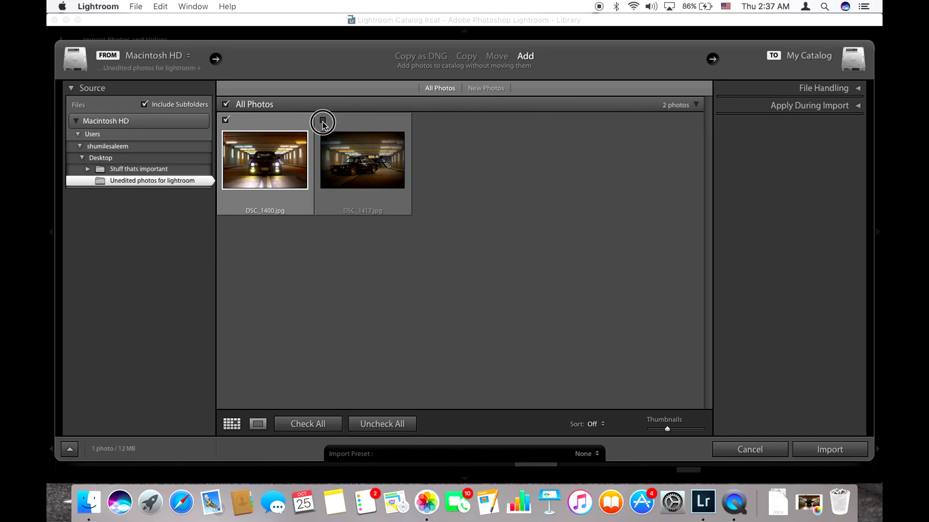
pyautogui.click(279, 165)
pyautogui.click(828, 449)
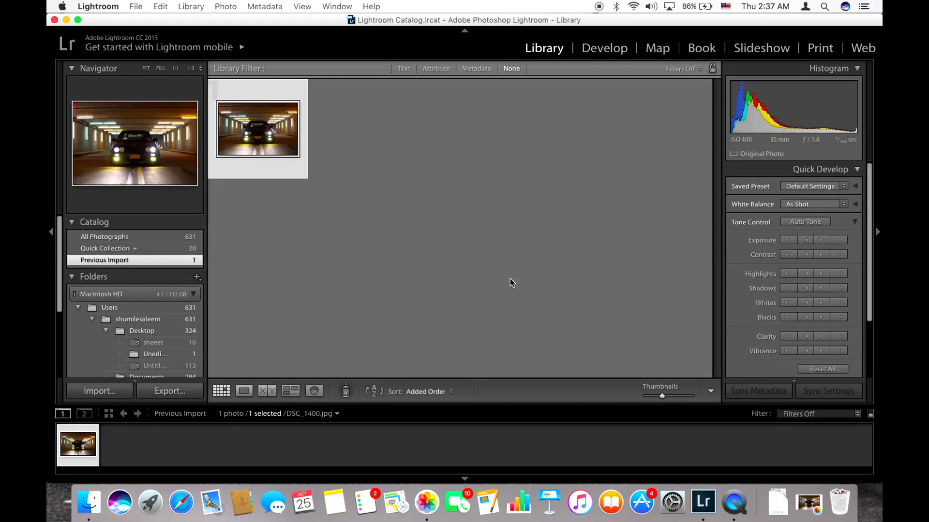
# Step: Enlarge the imported DSC_1400.jpg photo and bring it into the Develop module
pyautogui.doubleClick(271, 146)
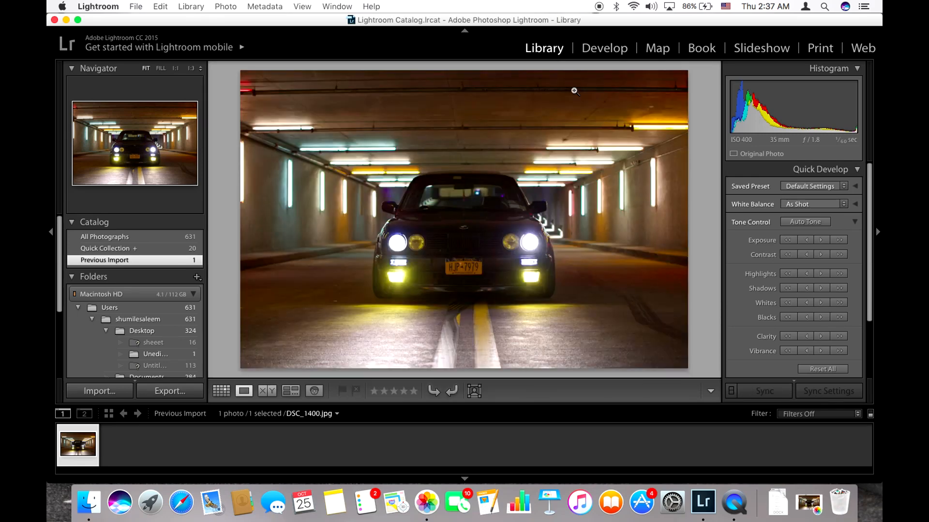
pyautogui.click(612, 50)
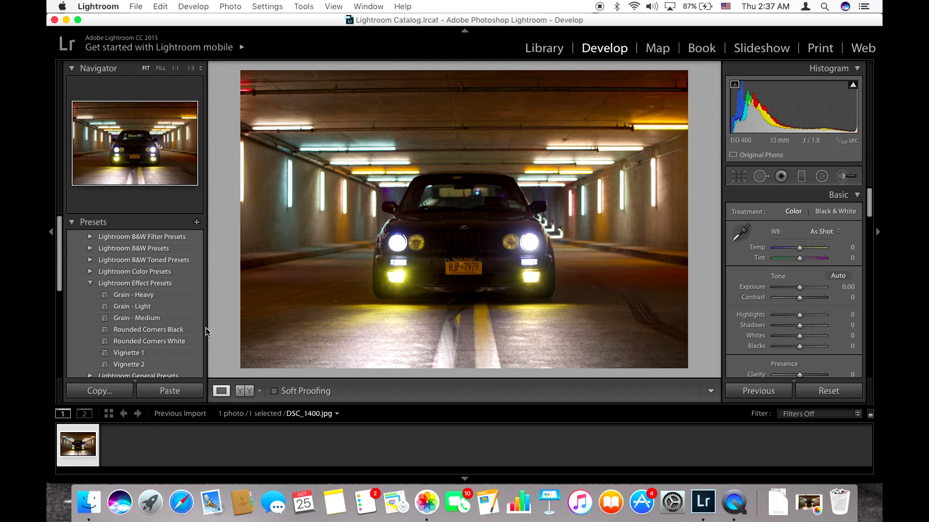
pyautogui.click(188, 7)
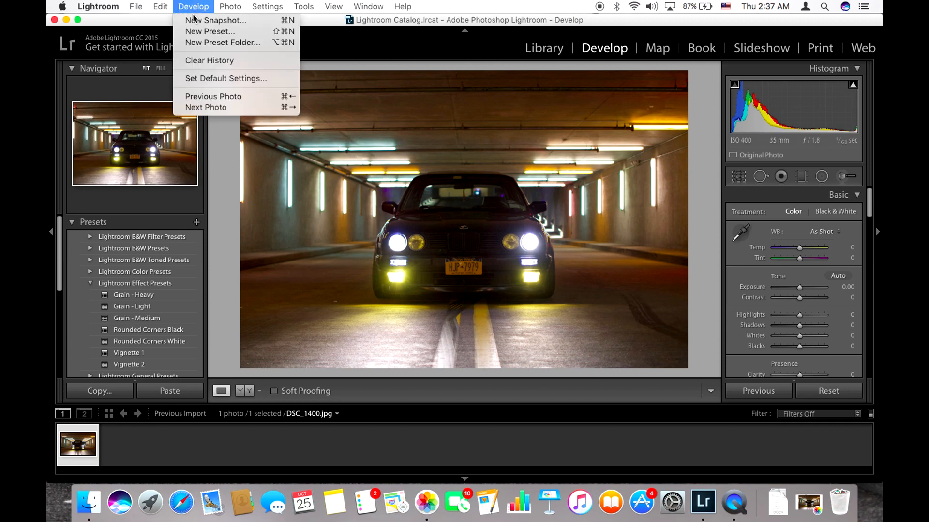
pyautogui.click(208, 107)
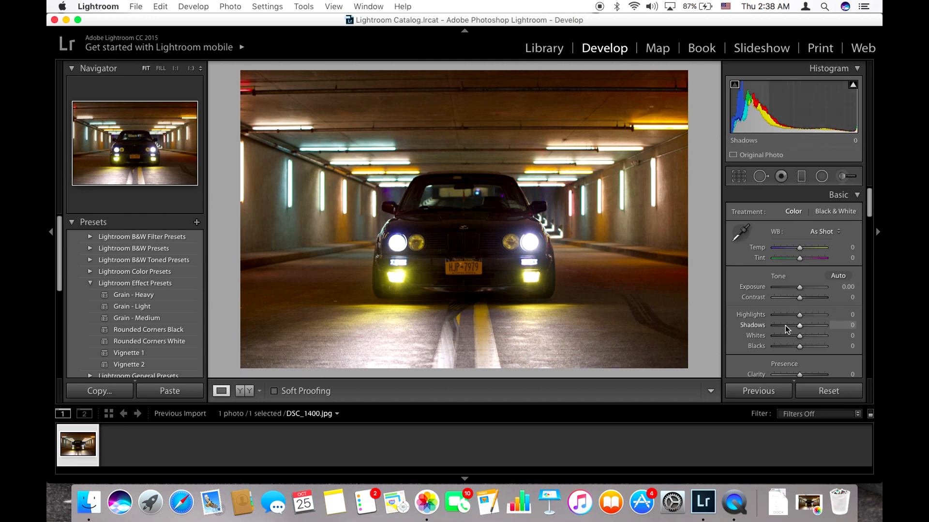
pyautogui.click(193, 7)
pyautogui.click(395, 284)
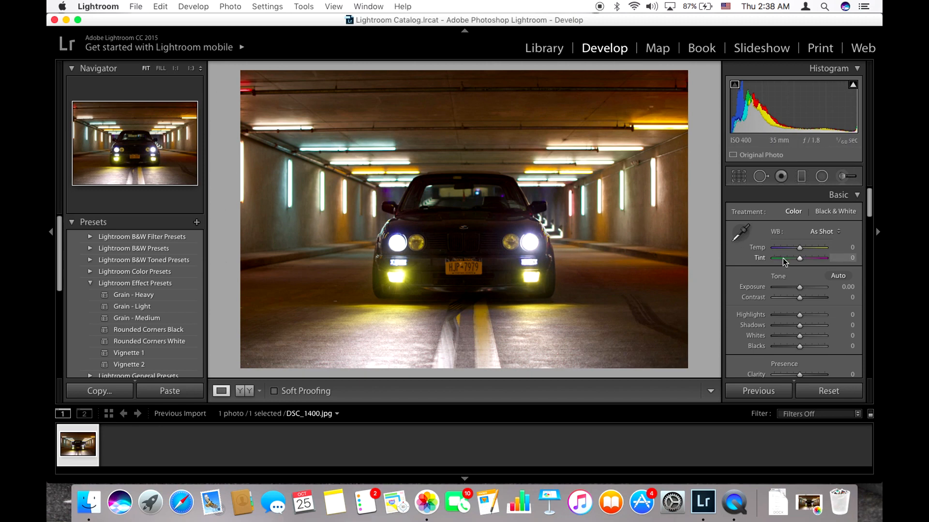
# Step: Try lowering the photo's exposure to −3.80, and reset it to 0
pyautogui.scroll(-2, 781, 288)
pyautogui.scroll(1, 779, 287)
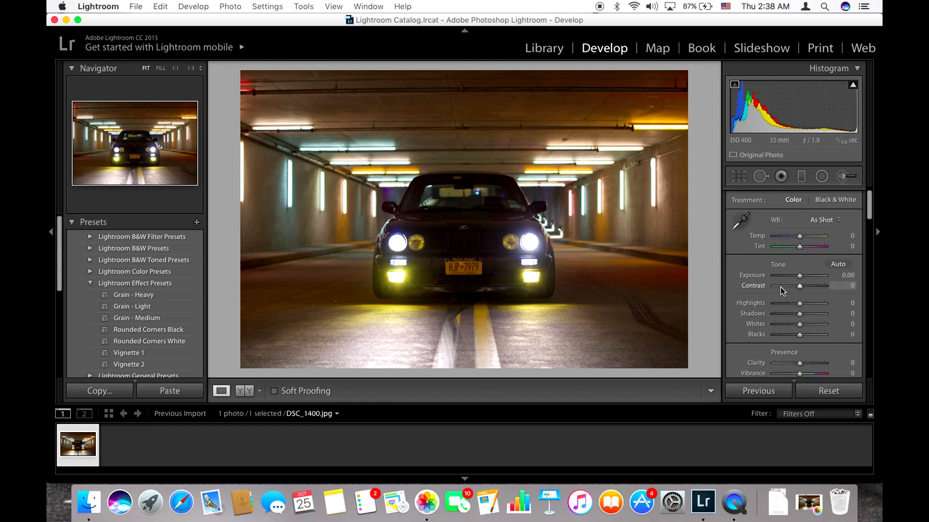
pyautogui.moveTo(800, 257); pyautogui.dragTo(780, 260)
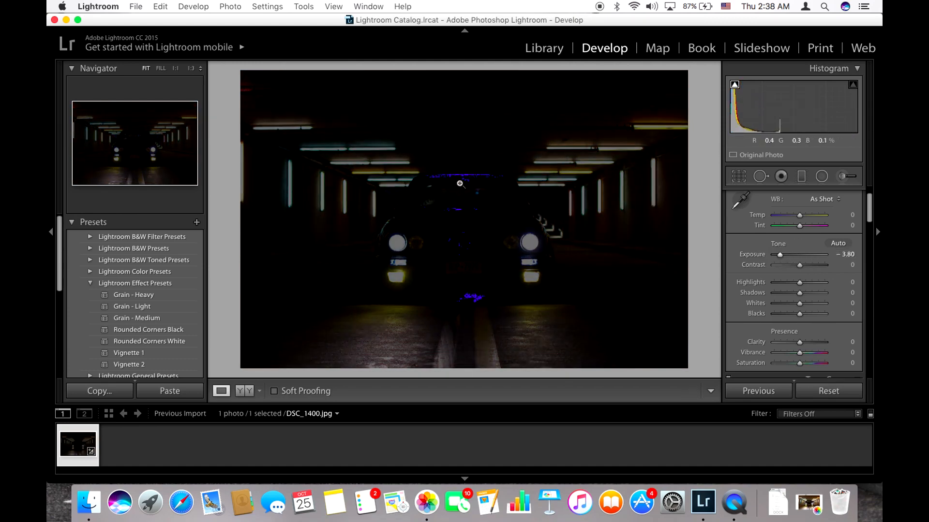
pyautogui.moveTo(780, 256); pyautogui.dragTo(785, 279)
pyautogui.doubleClick(796, 267)
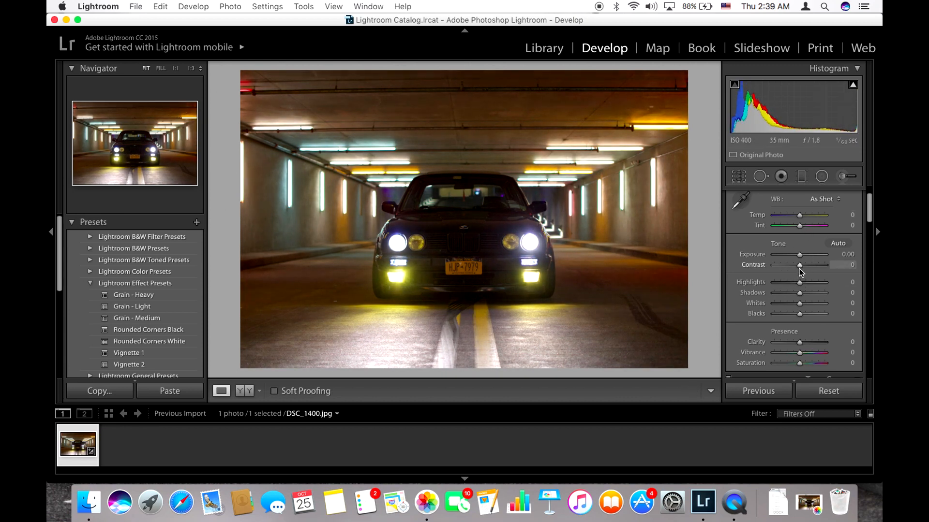
# Step: Adjust the photo's white balance to a temperature of −6 and a tint of +2
pyautogui.scroll(2, 801, 238)
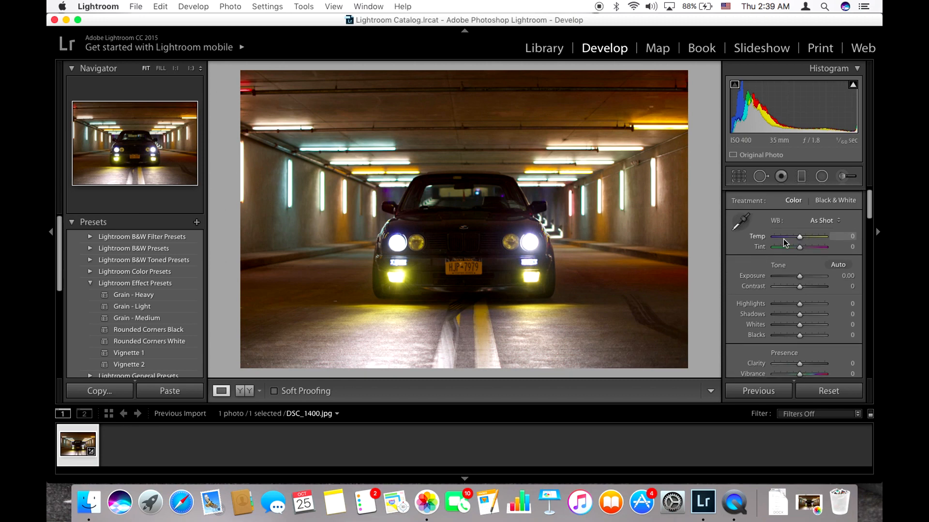
pyautogui.moveTo(798, 243)
pyautogui.mouseDown()
pyautogui.moveTo(787, 242)
pyautogui.moveTo(800, 240)
pyautogui.mouseUp()
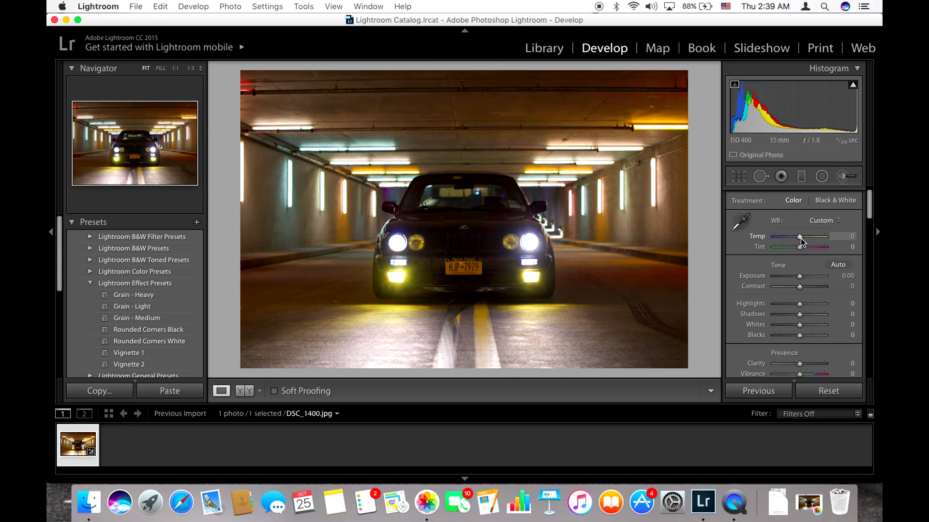
pyautogui.moveTo(799, 242); pyautogui.dragTo(800, 252)
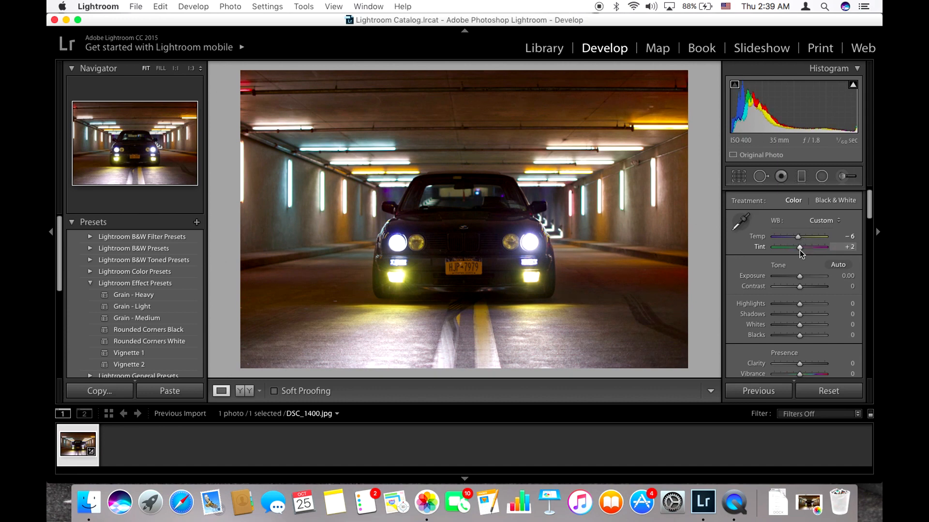
# Step: Try the highlights at −100, settle them at +100, and lower the exposure to −0.90
pyautogui.scroll(-3, 792, 280)
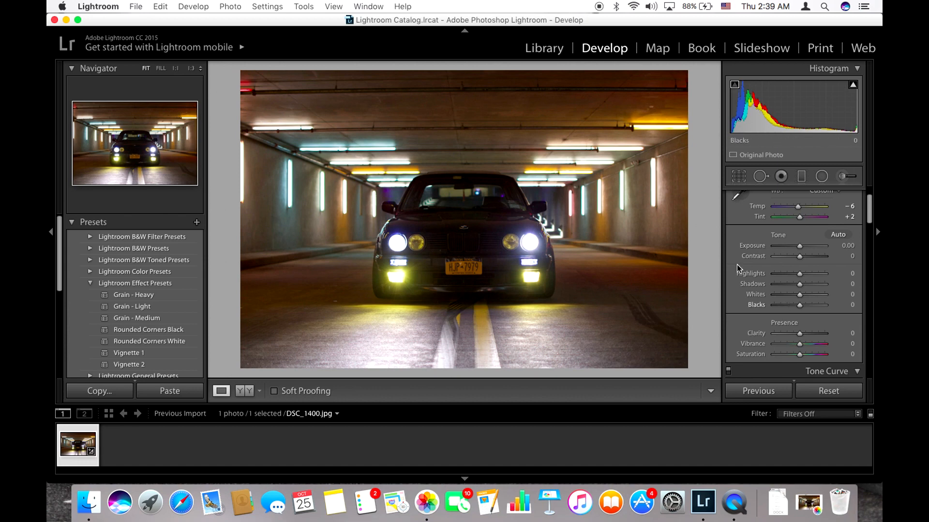
pyautogui.moveTo(801, 278); pyautogui.dragTo(752, 281)
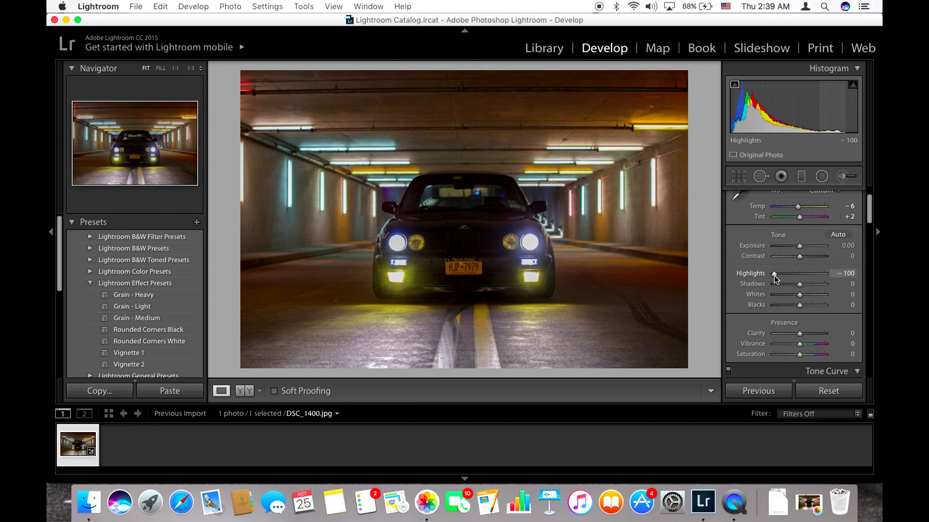
pyautogui.moveTo(774, 275); pyautogui.dragTo(838, 288)
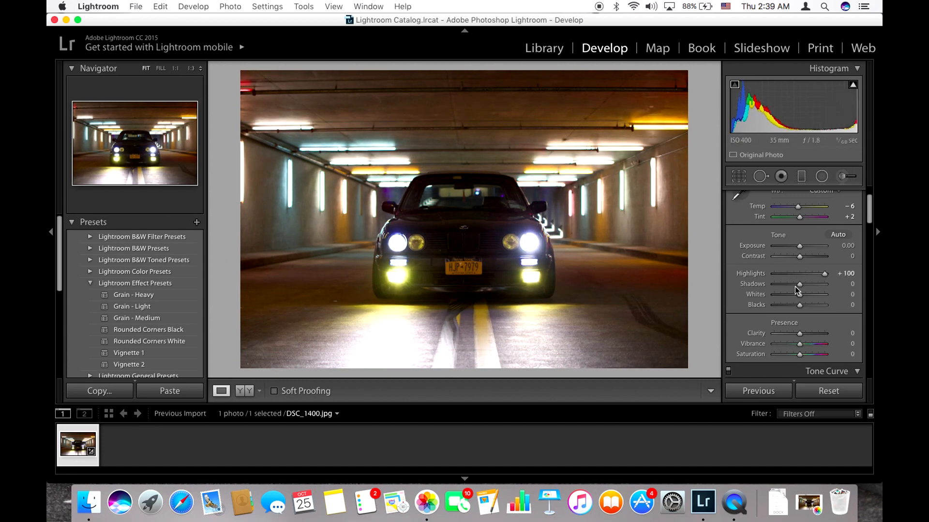
pyautogui.click(793, 247)
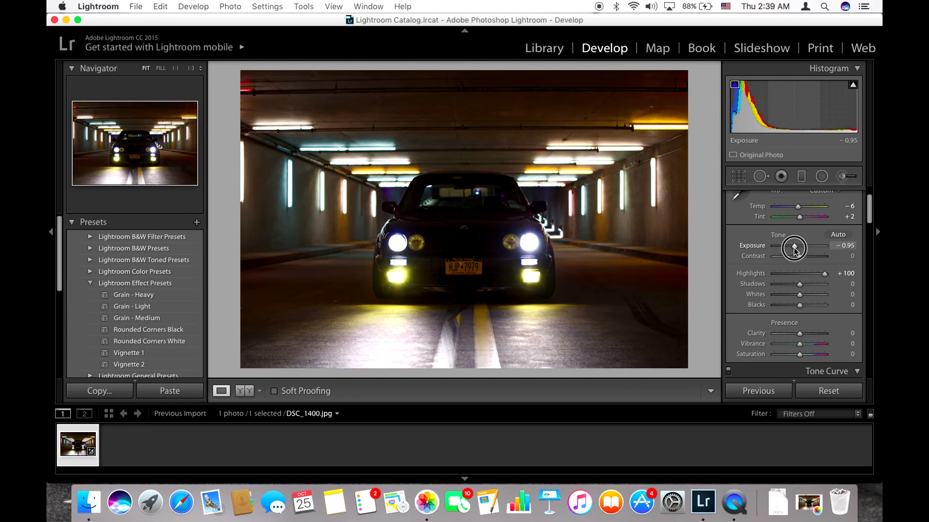
pyautogui.moveTo(793, 248); pyautogui.dragTo(794, 248)
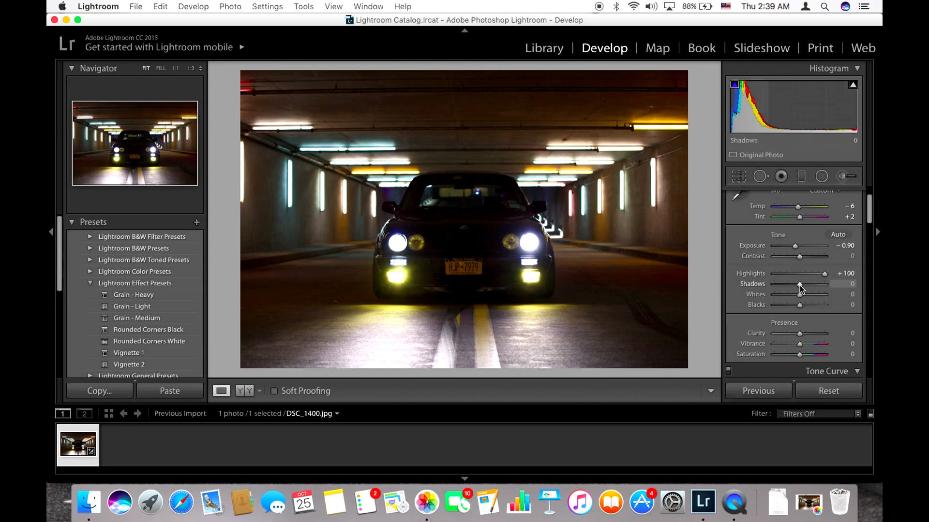
# Step: Raise the shadows to +59 to bring out the dark car front, and lower the whites to −100
pyautogui.click(448, 245)
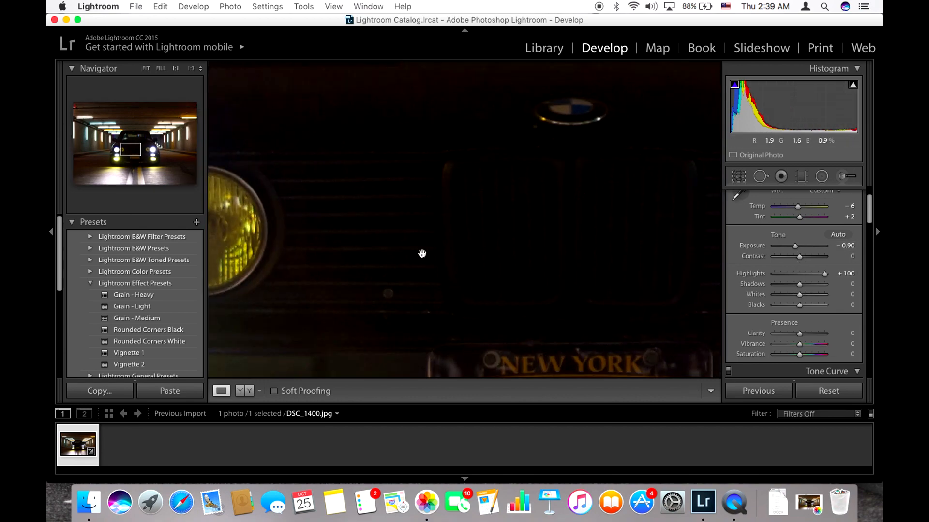
pyautogui.moveTo(429, 251); pyautogui.dragTo(377, 226)
pyautogui.moveTo(800, 284); pyautogui.dragTo(814, 284)
pyautogui.click(552, 235)
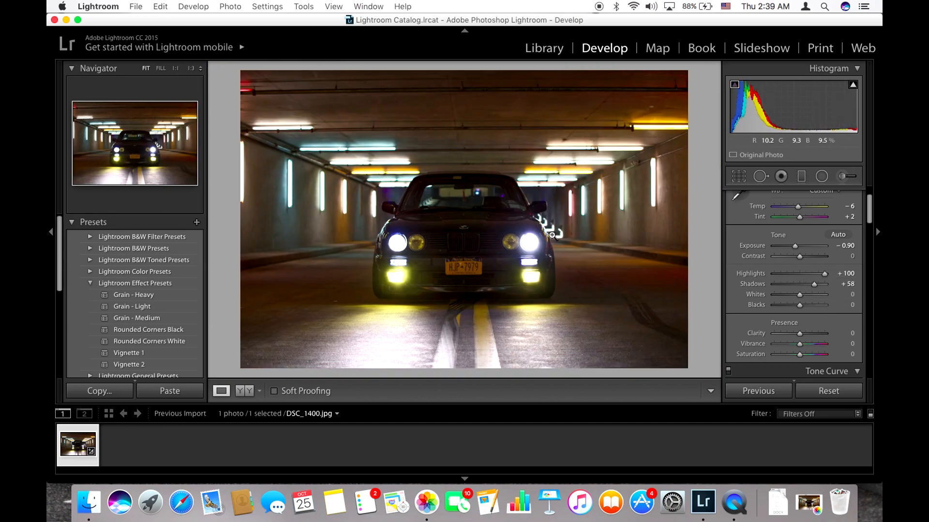
pyautogui.moveTo(813, 286); pyautogui.dragTo(757, 301)
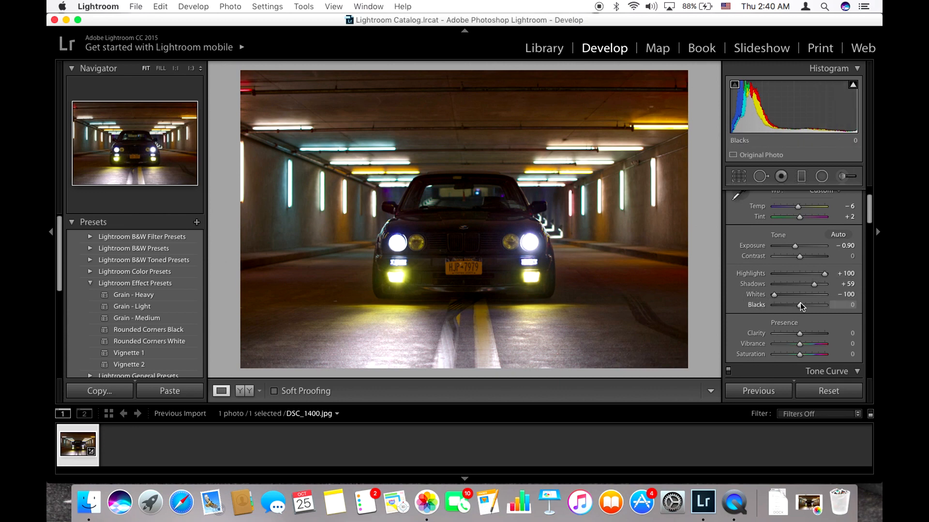
pyautogui.moveTo(800, 307); pyautogui.dragTo(799, 306)
# Step: Lift the black point of the RGB tone curve to about 9.4% output for a faded look
pyautogui.scroll(-5, 799, 307)
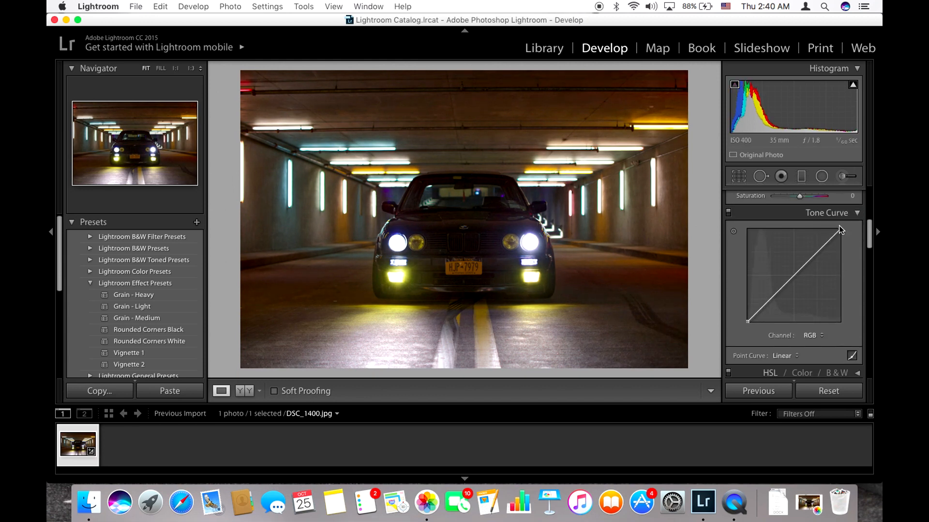
pyautogui.click(748, 323)
pyautogui.moveTo(747, 323); pyautogui.dragTo(743, 271)
pyautogui.moveTo(745, 318); pyautogui.dragTo(742, 246)
pyautogui.moveTo(749, 322)
pyautogui.mouseDown()
pyautogui.moveTo(746, 291)
pyautogui.moveTo(747, 313)
pyautogui.mouseUp()
pyautogui.doubleClick(746, 293)
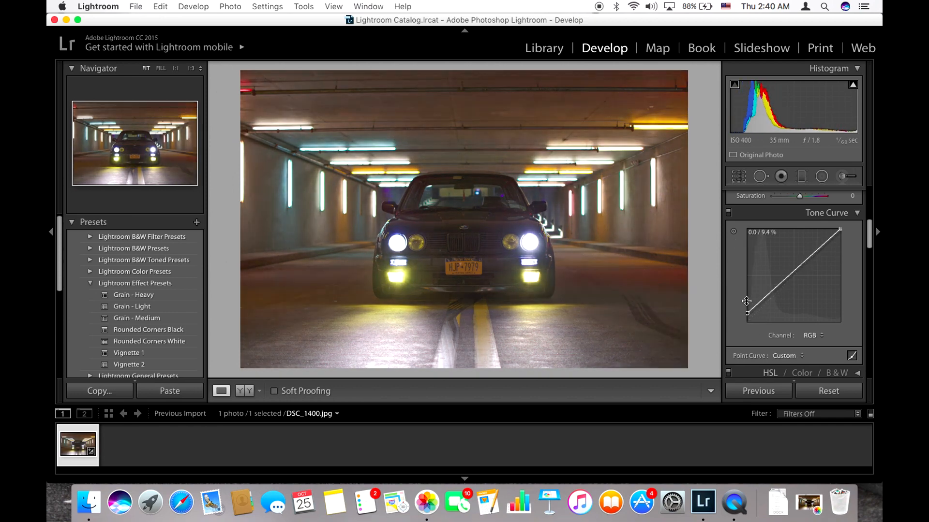
# Step: Increase the photo's contrast to +69
pyautogui.scroll(6, 789, 293)
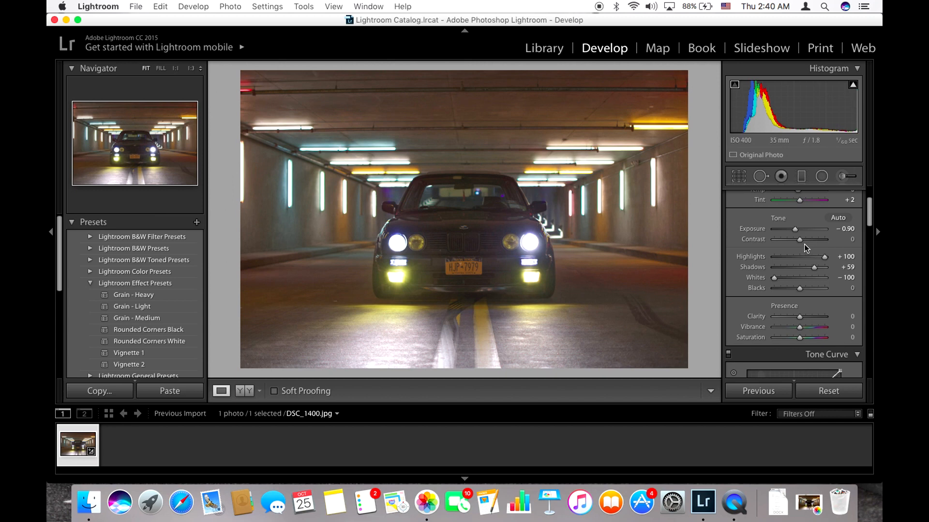
pyautogui.moveTo(800, 240); pyautogui.dragTo(819, 249)
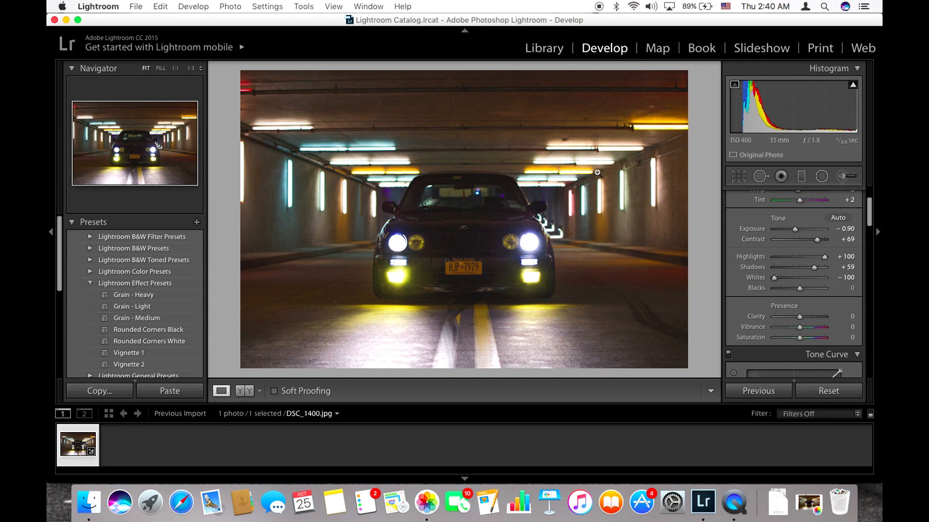
# Step: Check the tunnel lights up close, and set the whites to +74 and the highlights to −53
pyautogui.click(368, 165)
pyautogui.moveTo(334, 155); pyautogui.dragTo(396, 180)
pyautogui.click(397, 180)
pyautogui.moveTo(775, 278); pyautogui.dragTo(784, 260)
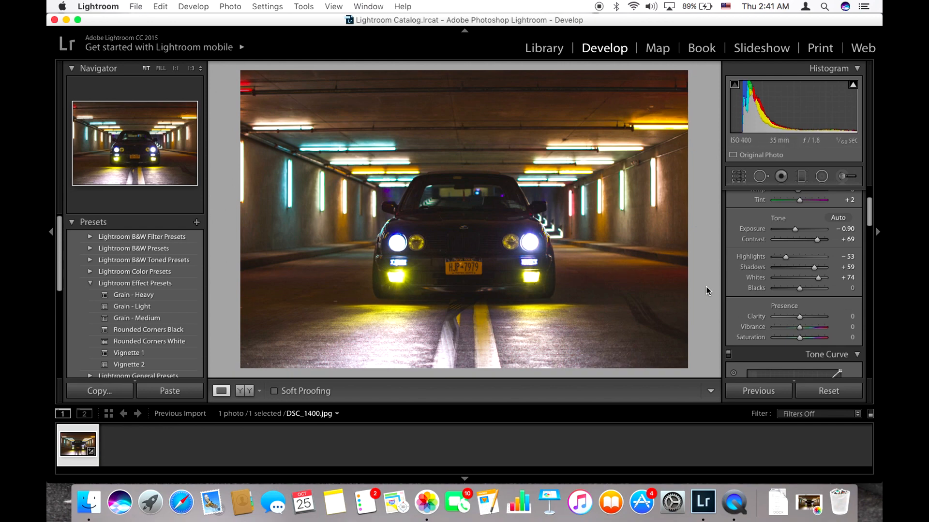
# Step: Raise the photo's clarity to +12
pyautogui.moveTo(466, 262); pyautogui.dragTo(590, 276)
pyautogui.moveTo(800, 318); pyautogui.dragTo(802, 321)
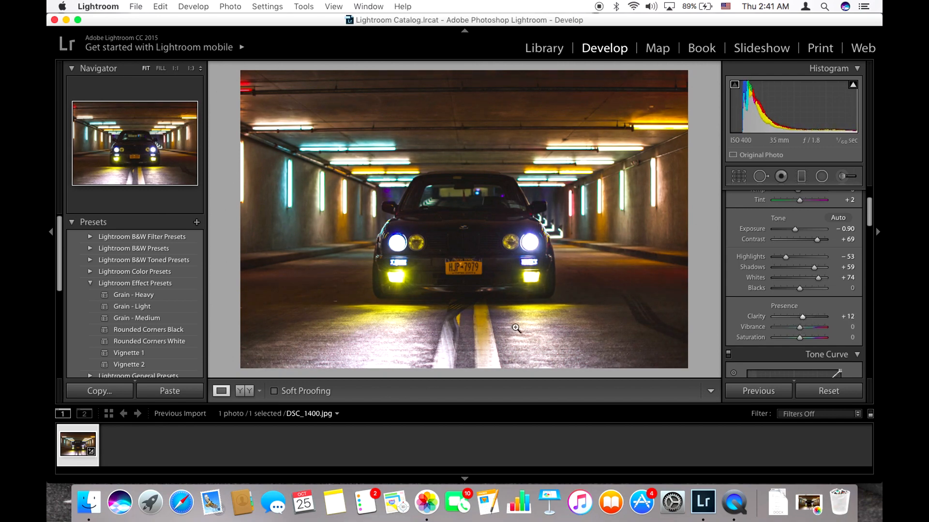
# Step: Examine the car's license plate and front bumper close up, and set the photo's clarity to +25
pyautogui.click(476, 303)
pyautogui.moveTo(477, 303); pyautogui.dragTo(437, 267)
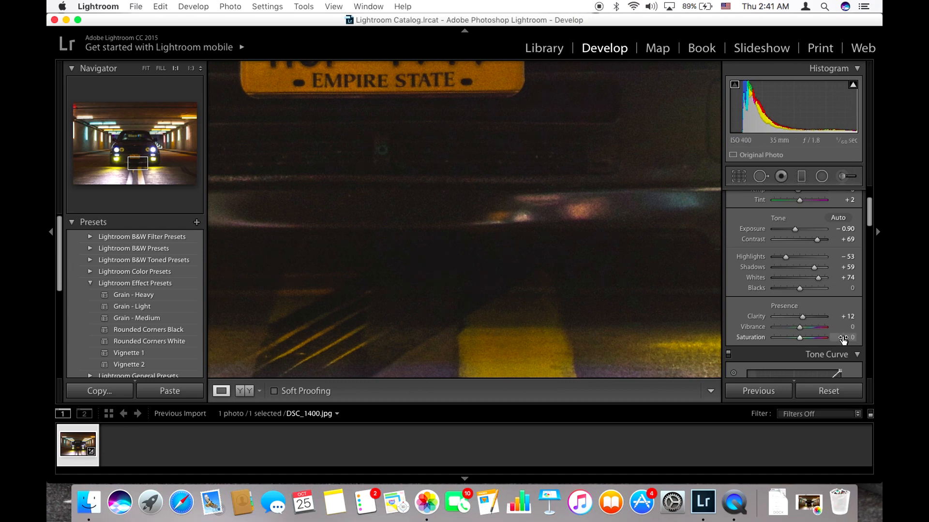
pyautogui.doubleClick(801, 318)
pyautogui.moveTo(801, 317)
pyautogui.mouseDown()
pyautogui.moveTo(828, 320)
pyautogui.moveTo(811, 320)
pyautogui.mouseUp()
pyautogui.doubleClick(811, 319)
pyautogui.click(628, 268)
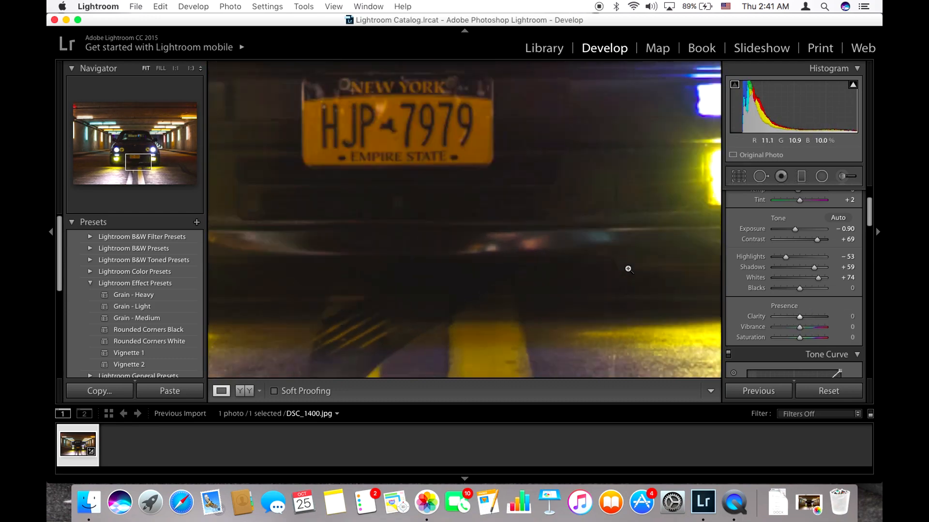
pyautogui.moveTo(799, 318); pyautogui.dragTo(803, 319)
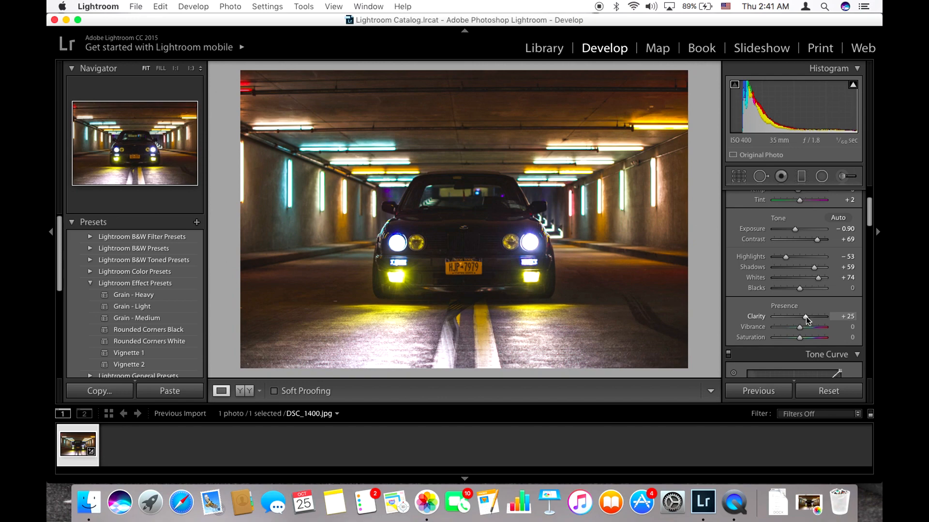
# Step: Set the photo's vibrance to +55 and its saturation to −51
pyautogui.moveTo(806, 317)
pyautogui.mouseDown()
pyautogui.moveTo(743, 321)
pyautogui.moveTo(835, 318)
pyautogui.moveTo(803, 325)
pyautogui.moveTo(839, 327)
pyautogui.moveTo(807, 327)
pyautogui.mouseUp()
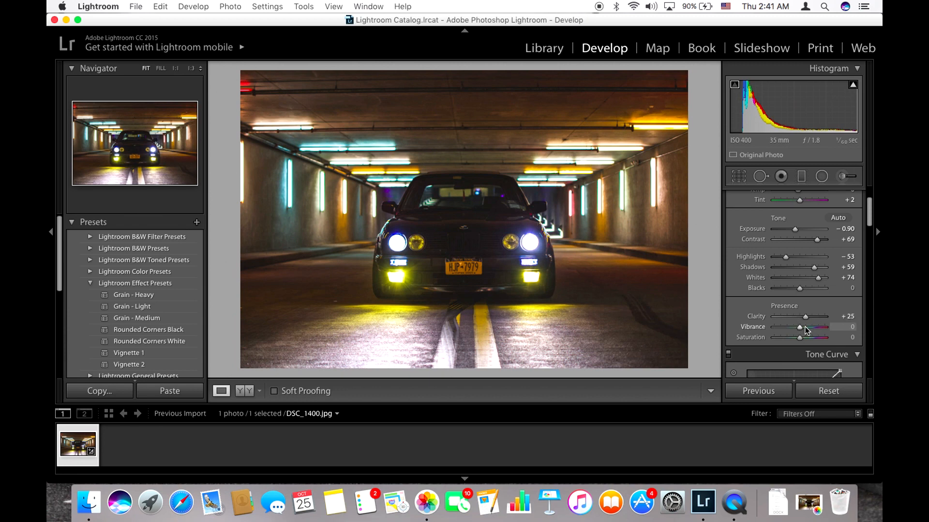
pyautogui.moveTo(800, 329)
pyautogui.mouseDown()
pyautogui.moveTo(786, 332)
pyautogui.moveTo(812, 330)
pyautogui.moveTo(786, 331)
pyautogui.moveTo(806, 341)
pyautogui.moveTo(794, 342)
pyautogui.moveTo(794, 331)
pyautogui.moveTo(807, 332)
pyautogui.moveTo(783, 329)
pyautogui.moveTo(801, 342)
pyautogui.mouseUp()
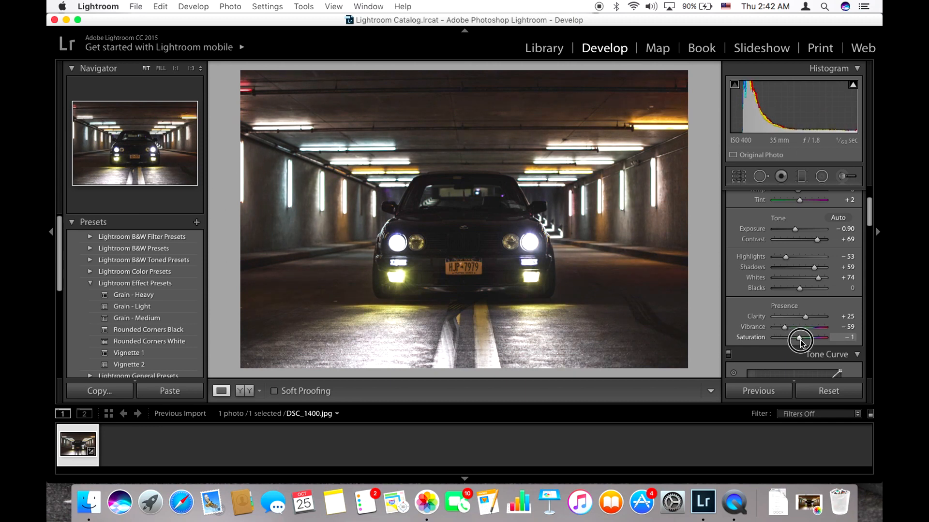
pyautogui.moveTo(785, 328)
pyautogui.mouseDown()
pyautogui.moveTo(813, 328)
pyautogui.moveTo(786, 341)
pyautogui.mouseUp()
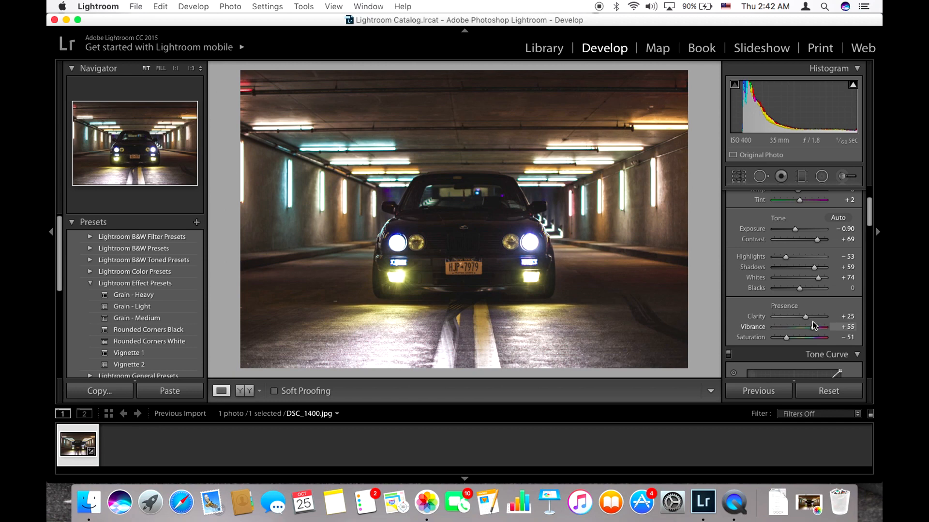
# Step: Refine the tone with exposure −1.20, contrast +80, shadows +81 and whites +81
pyautogui.moveTo(816, 241); pyautogui.dragTo(793, 232)
pyautogui.moveTo(818, 282); pyautogui.dragTo(820, 283)
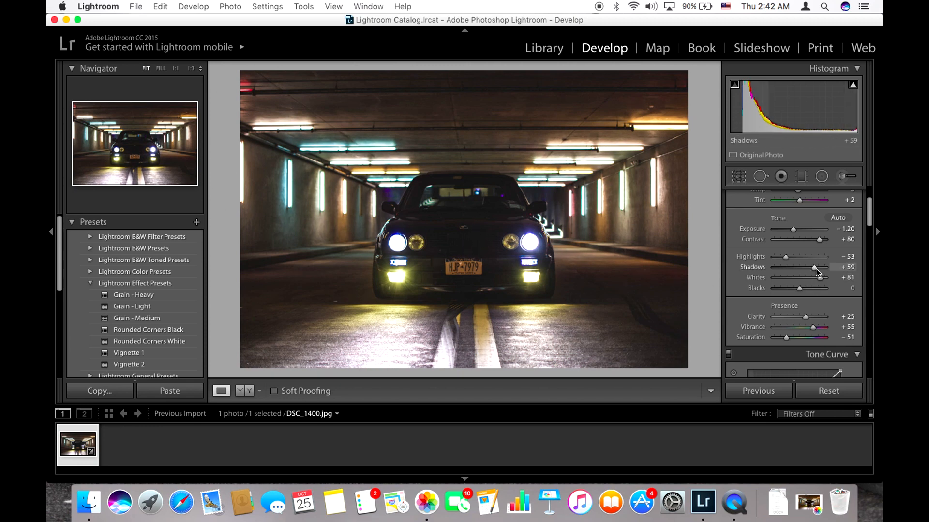
pyautogui.moveTo(816, 270); pyautogui.dragTo(821, 270)
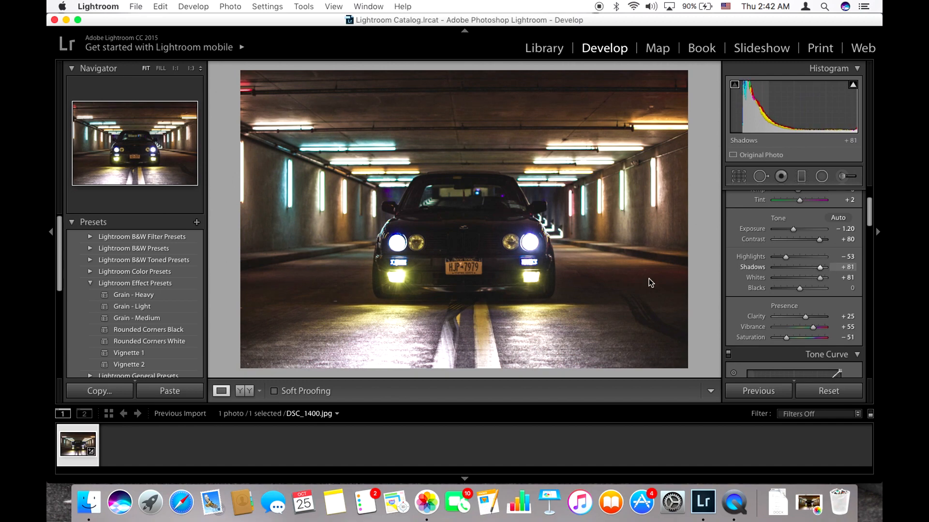
pyautogui.click(399, 247)
pyautogui.click(399, 248)
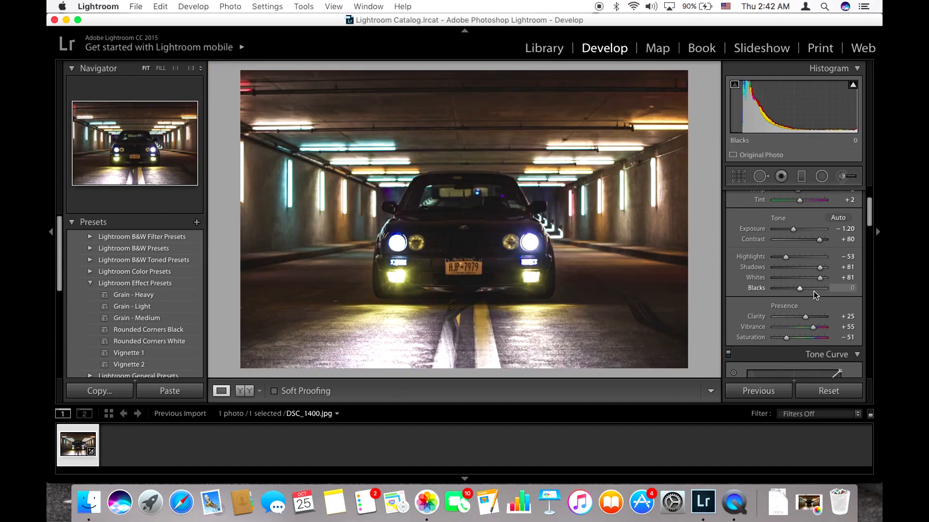
# Step: Add a graduated filter from the ceiling down to the hood with contrast 100, highlights −59, clarity 46, saturation 57 and slightly positive exposure
pyautogui.click(801, 177)
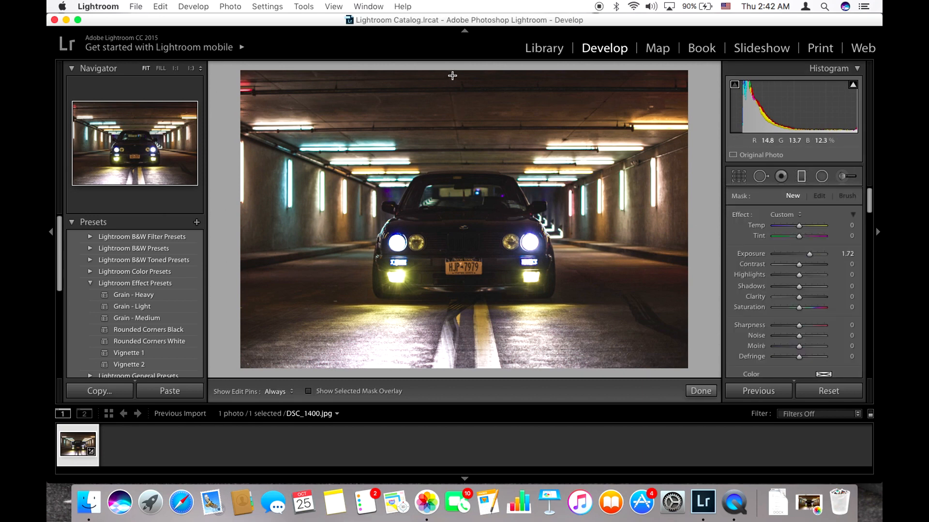
pyautogui.moveTo(459, 73); pyautogui.dragTo(458, 232)
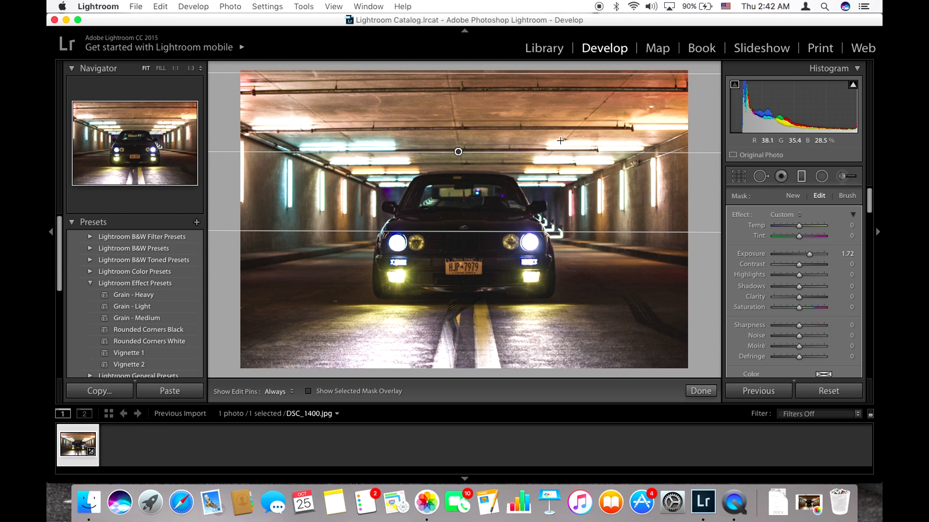
pyautogui.moveTo(814, 259); pyautogui.dragTo(813, 308)
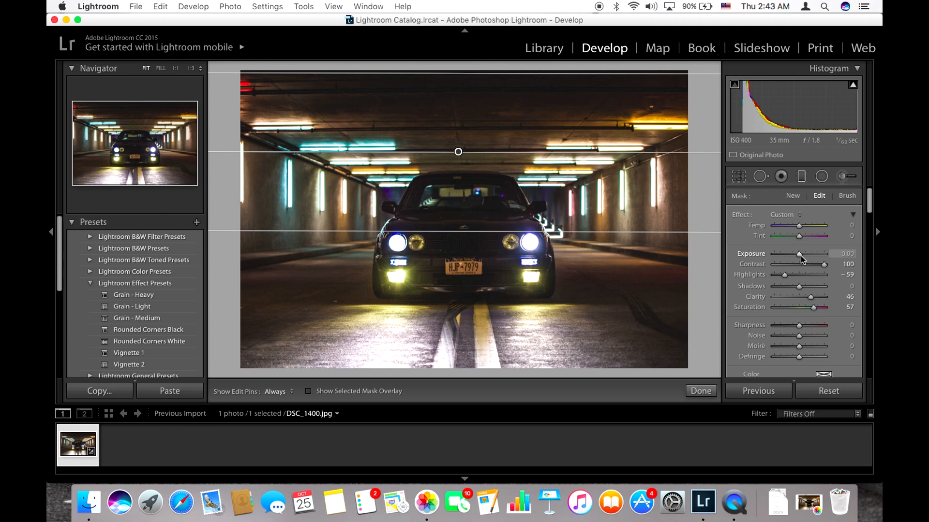
pyautogui.moveTo(800, 256); pyautogui.dragTo(804, 259)
pyautogui.click(701, 391)
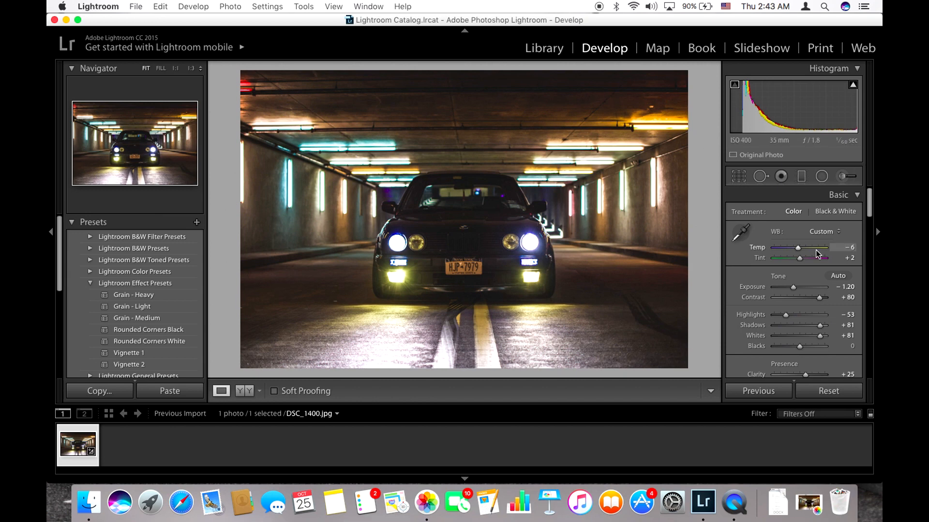
# Step: Add a second graduated filter from the road up to the car's roof with exposure 0.00 and clarity 29
pyautogui.click(801, 184)
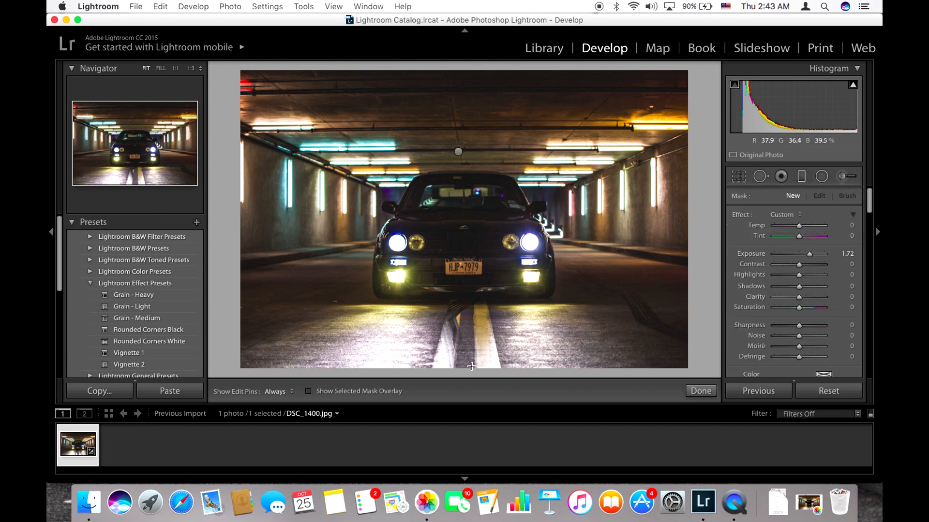
pyautogui.moveTo(467, 369); pyautogui.dragTo(465, 175)
pyautogui.doubleClick(811, 254)
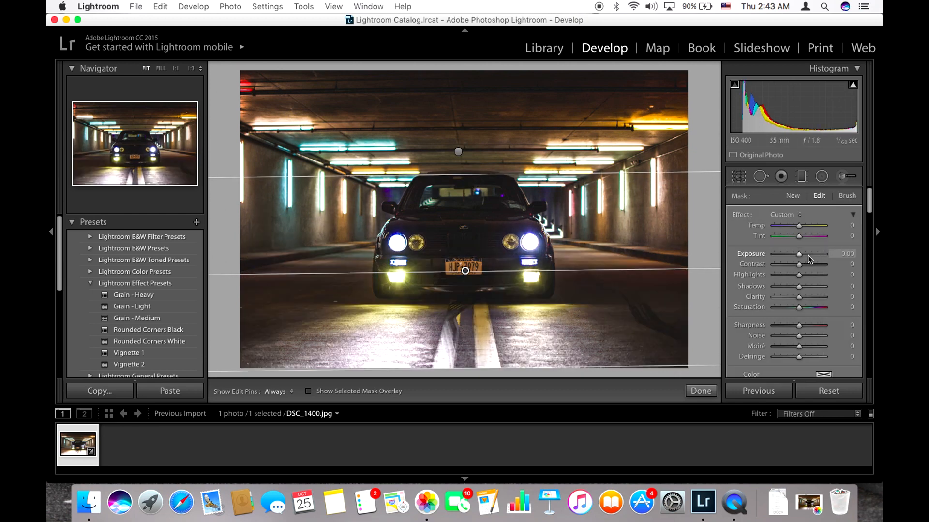
pyautogui.moveTo(799, 257); pyautogui.dragTo(788, 257)
pyautogui.moveTo(787, 256)
pyautogui.mouseDown()
pyautogui.moveTo(775, 257)
pyautogui.moveTo(821, 265)
pyautogui.moveTo(792, 271)
pyautogui.mouseUp()
pyautogui.doubleClick(794, 264)
pyautogui.doubleClick(801, 253)
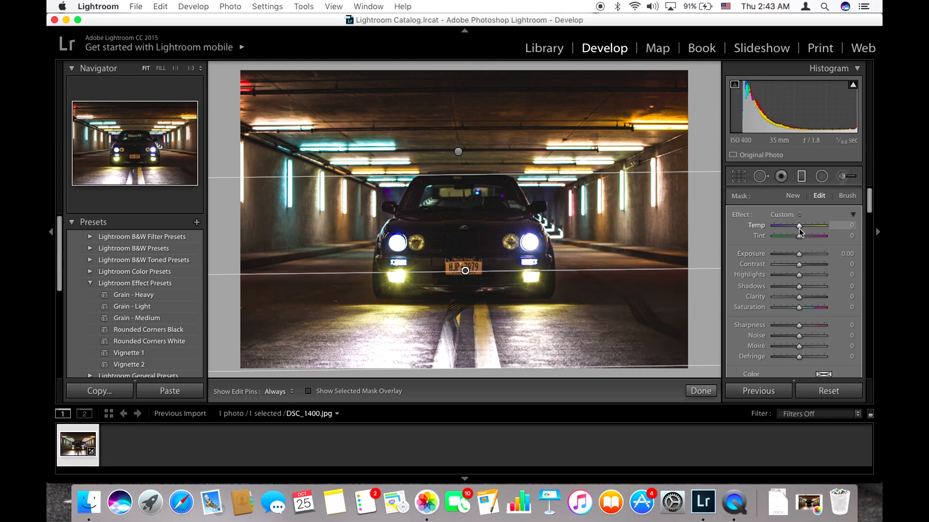
pyautogui.moveTo(800, 297); pyautogui.dragTo(806, 298)
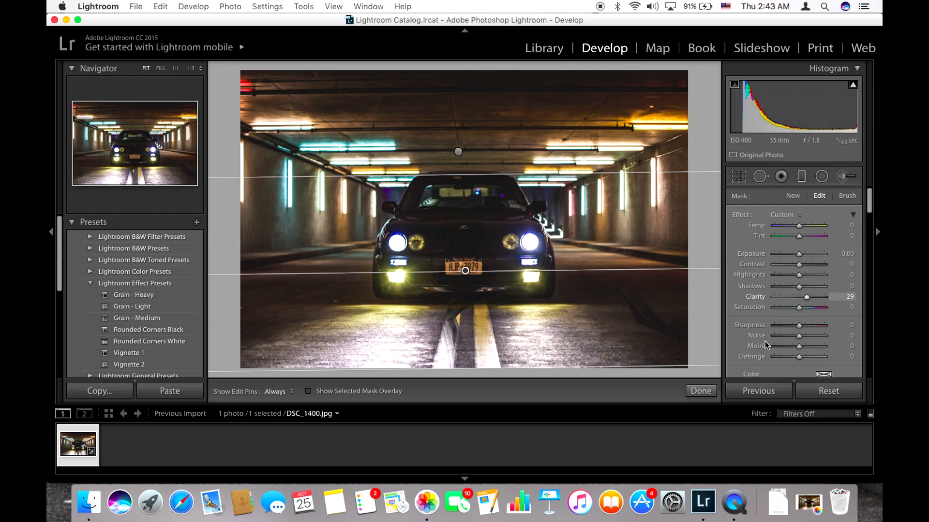
pyautogui.click(701, 391)
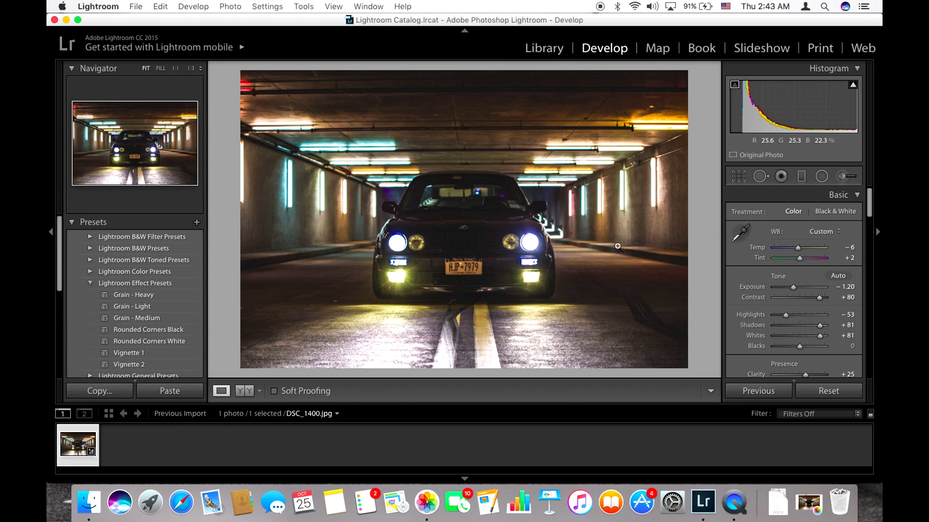
pyautogui.click(193, 6)
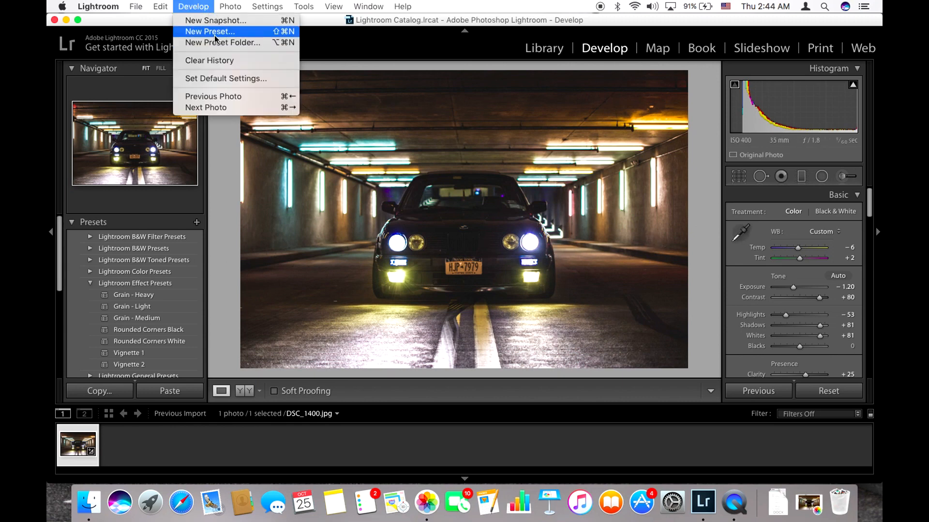
pyautogui.click(473, 4)
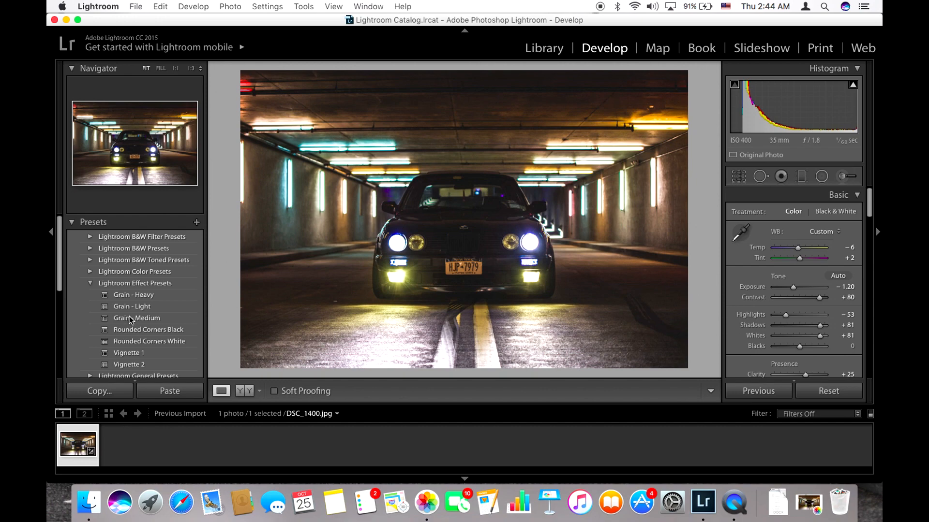
pyautogui.scroll(-5, 152, 352)
pyautogui.moveTo(503, 252); pyautogui.dragTo(547, 244)
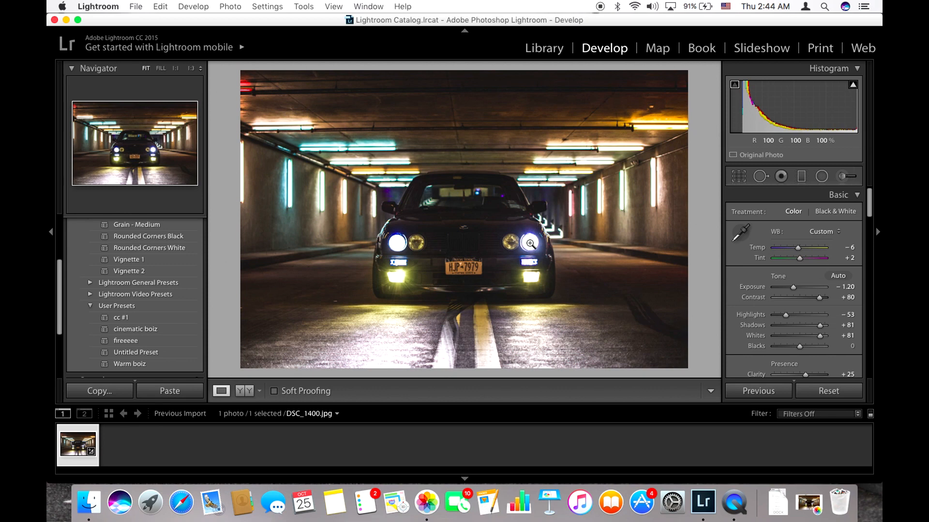
# Step: Export the edited photo as DSC_1400.jpg directly to the Desktop folder, without a subfolder
pyautogui.click(159, 6)
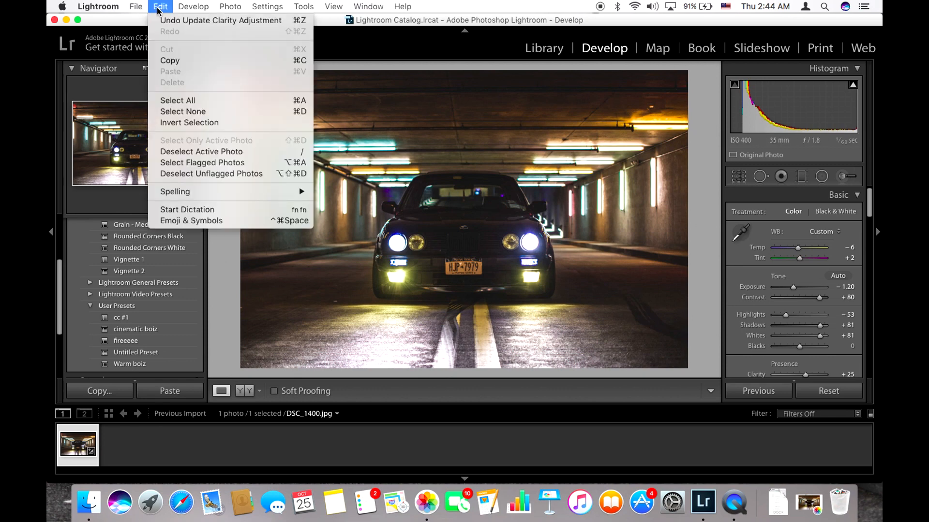
pyautogui.moveTo(136, 7)
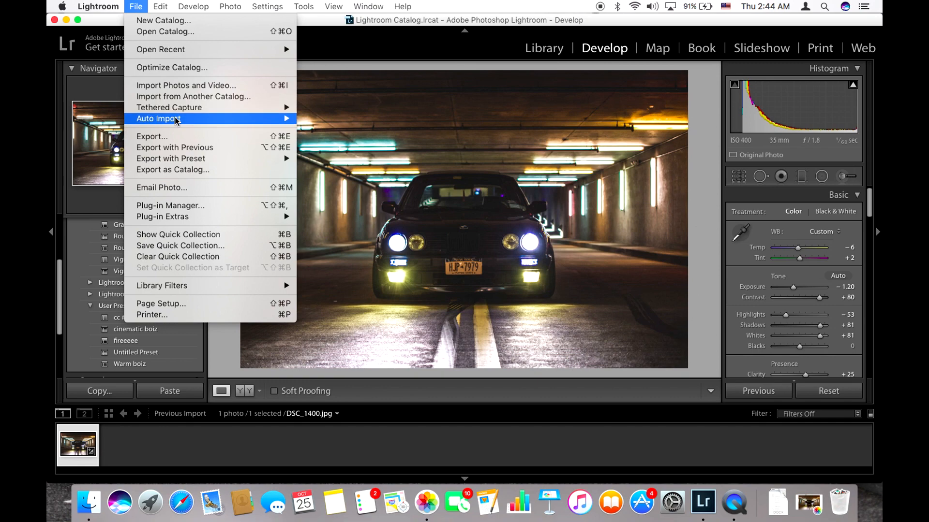
pyautogui.click(178, 136)
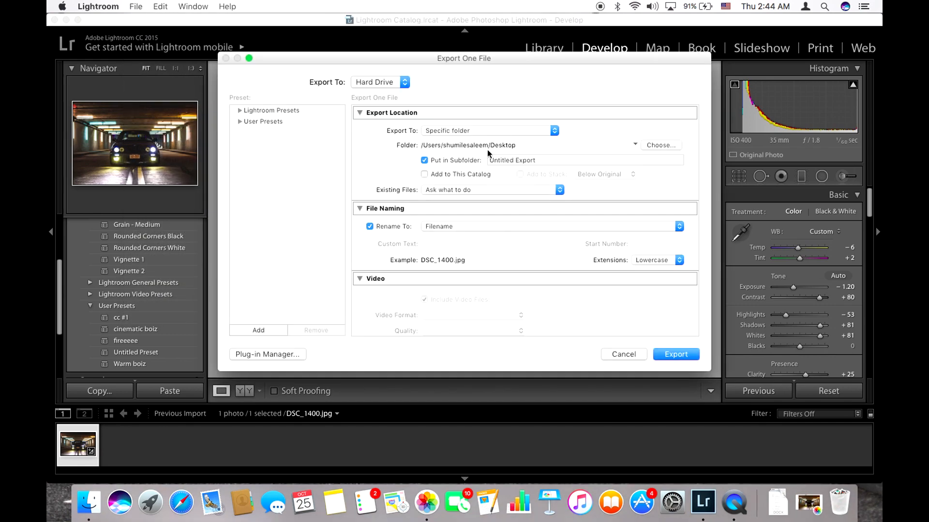
pyautogui.click(453, 161)
pyautogui.click(676, 354)
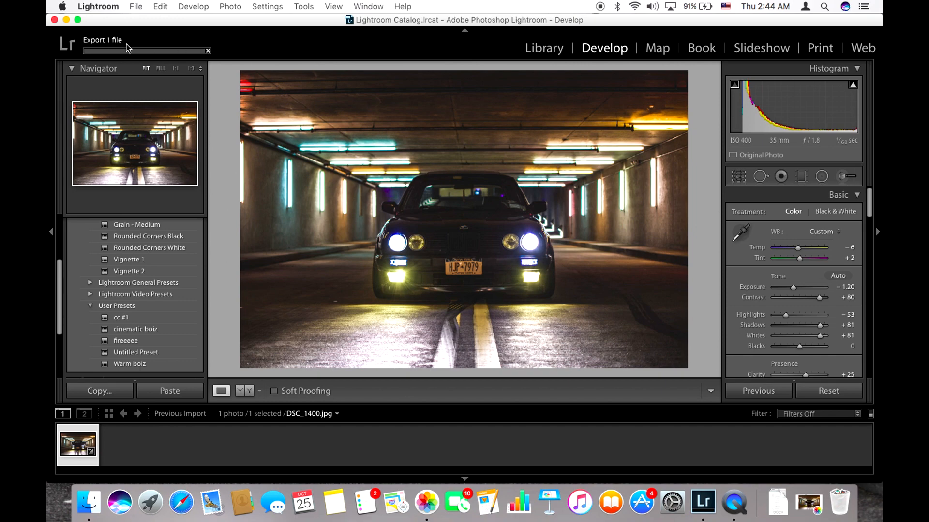
# Step: Minimize Lightroom, open the exported DSC_1400.jpg in Preview and compare it with the original in Photos
pyautogui.click(67, 20)
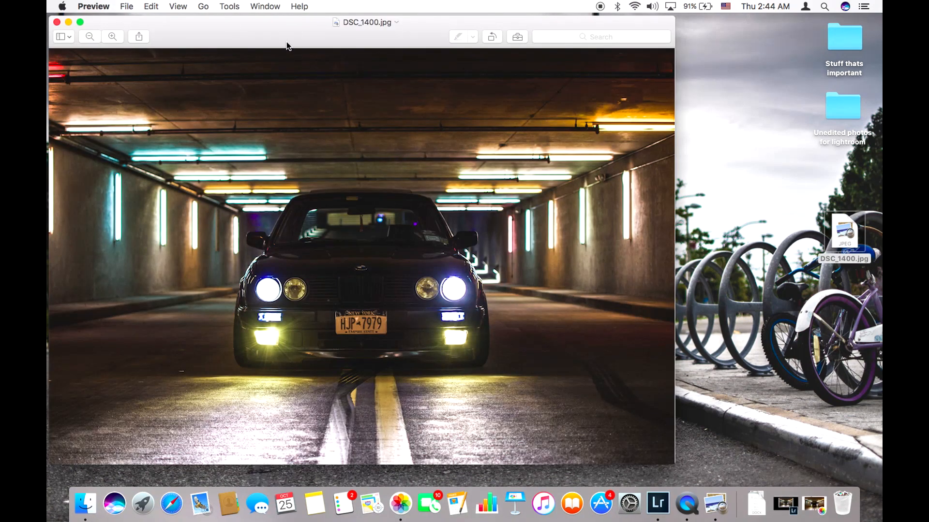
pyautogui.moveTo(287, 46); pyautogui.dragTo(375, 42)
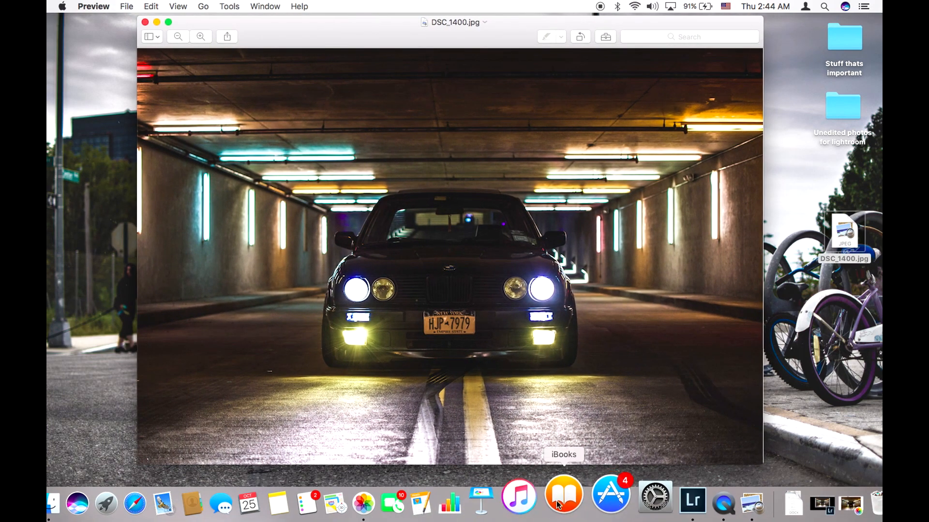
pyautogui.click(409, 493)
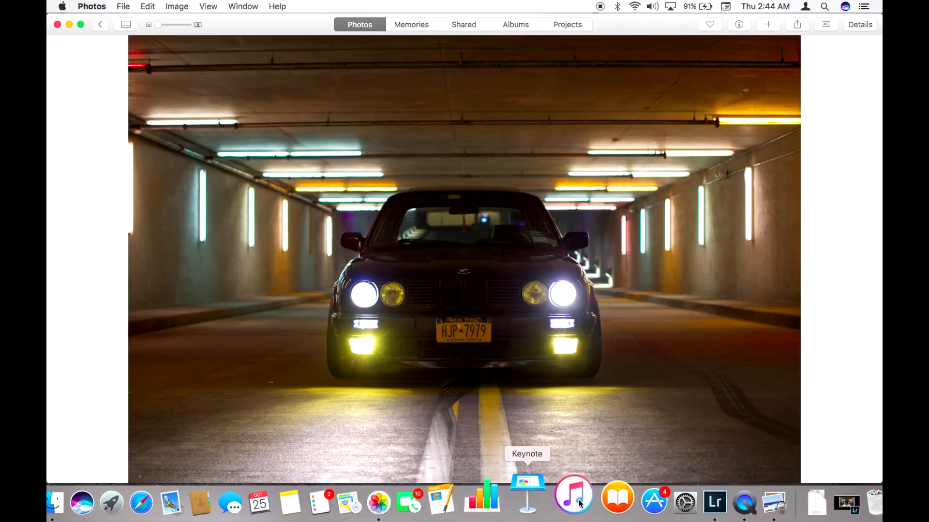
pyautogui.click(733, 505)
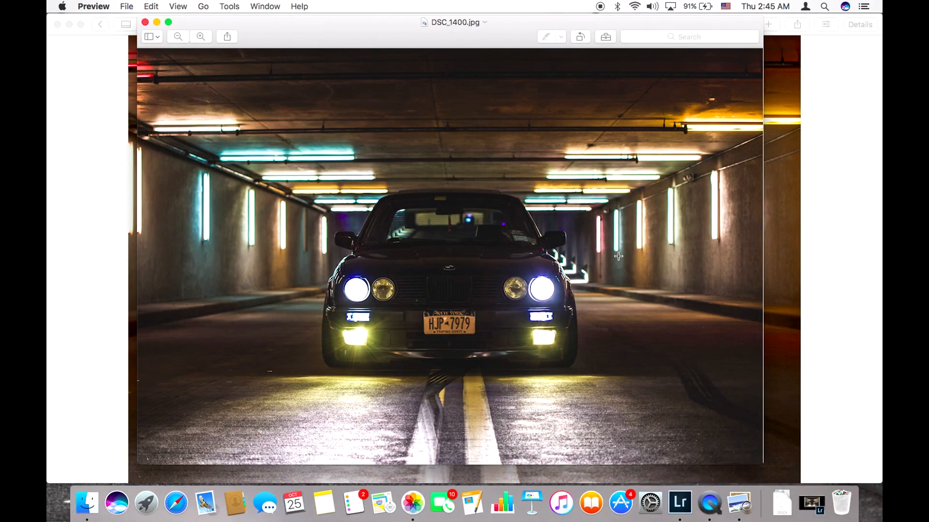